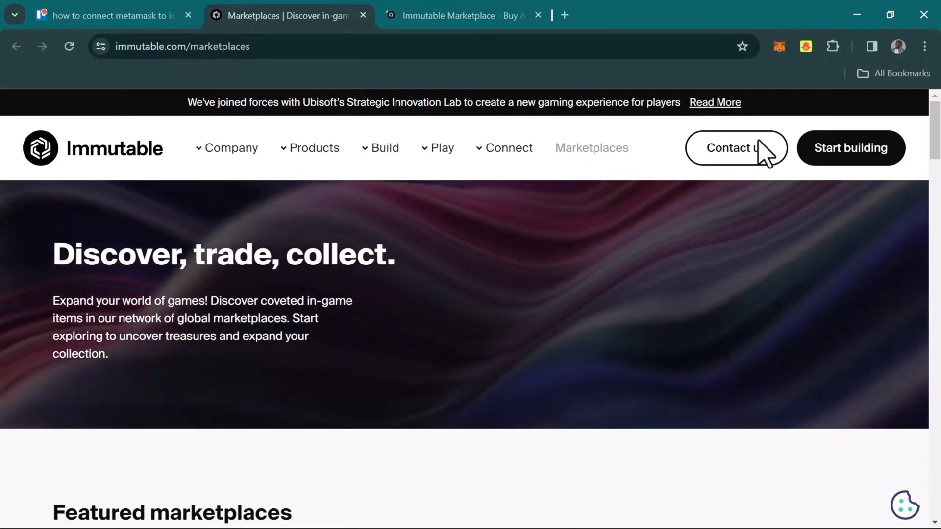
Unlock MetaMask from the extension icon by re-entering the password after fixing typos.
click(779, 46)
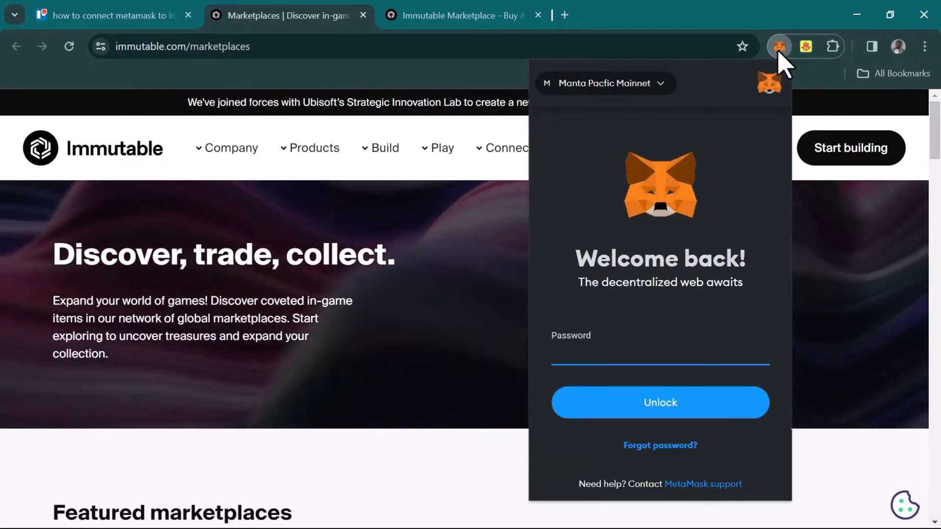
text(•••)
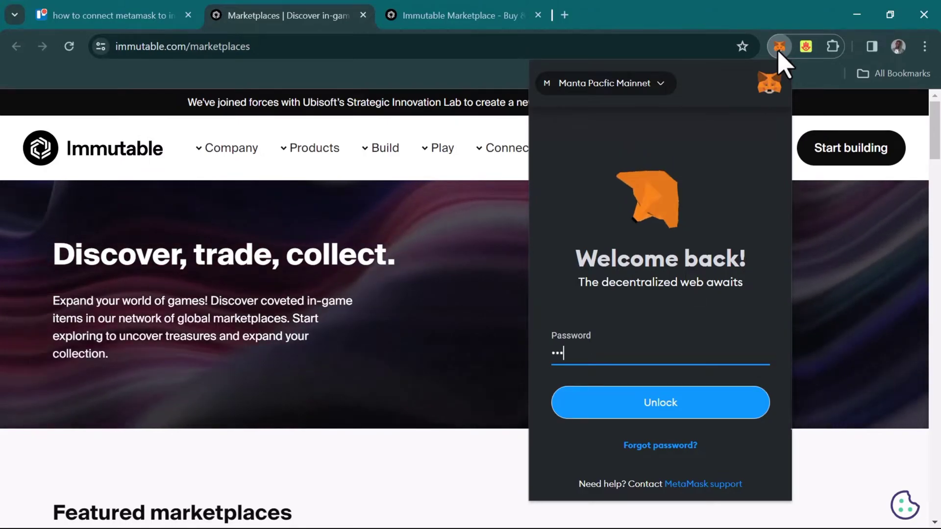
text(•)
key(BackSpace)
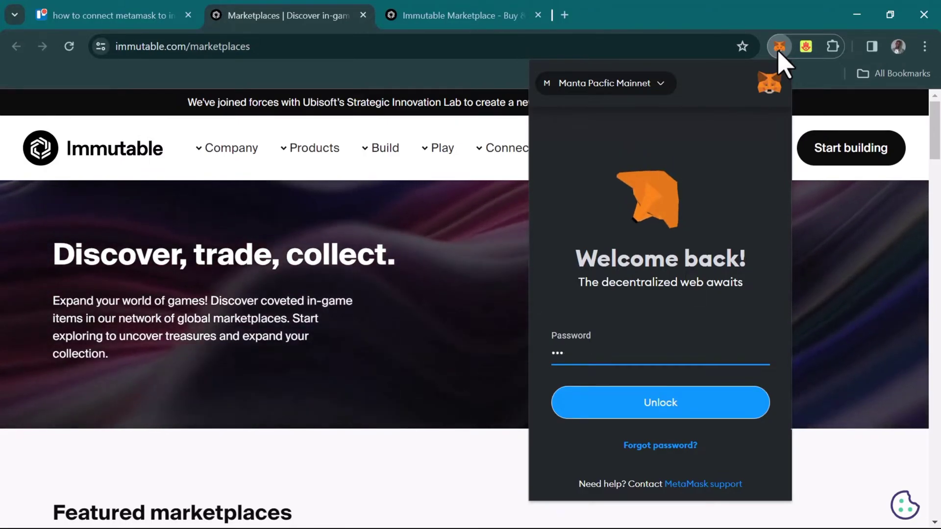
key(BackSpace)
key(BackSpace)
key(BackSpace)
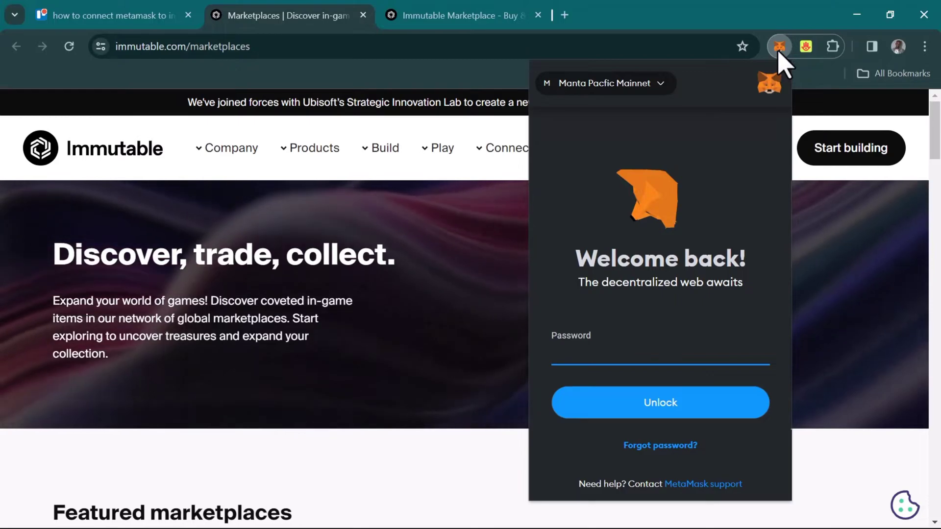
text(•••)
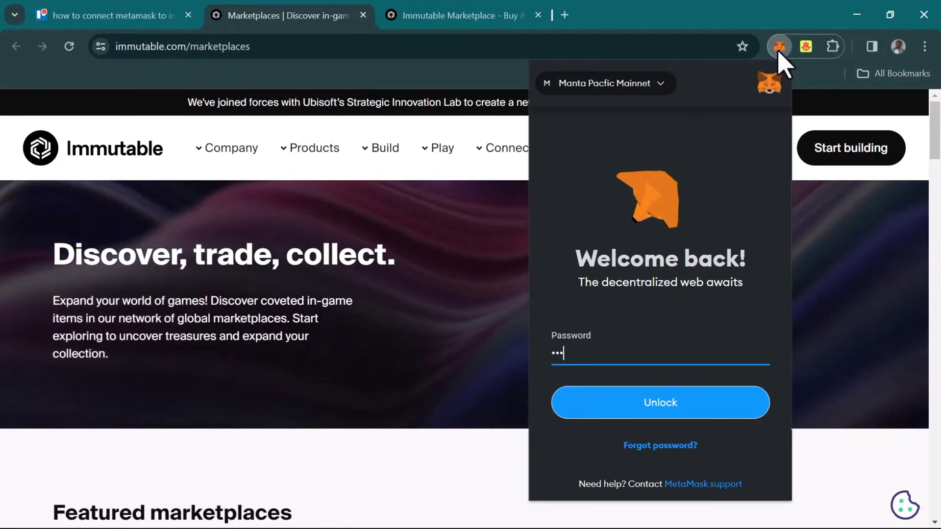
key(Return)
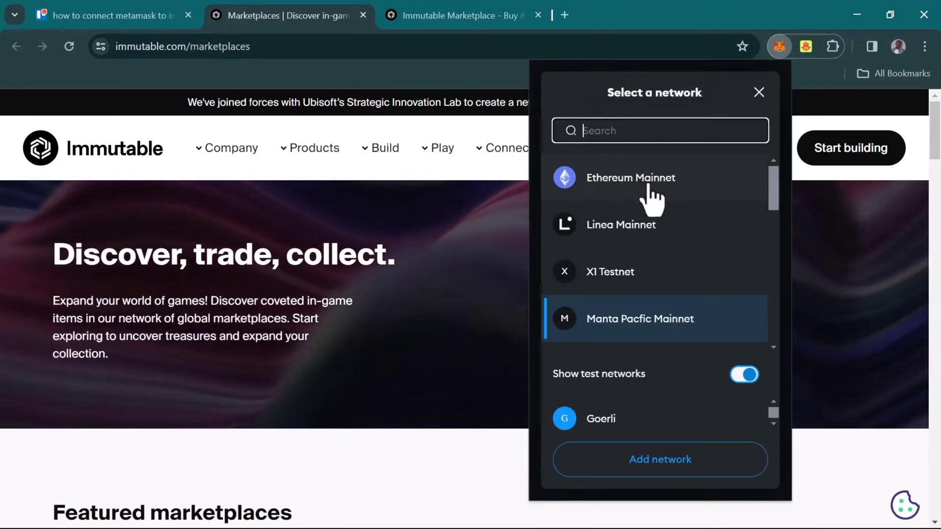
Switch MetaMask to Ethereum Mainnet and close the wallet popup.
click(696, 191)
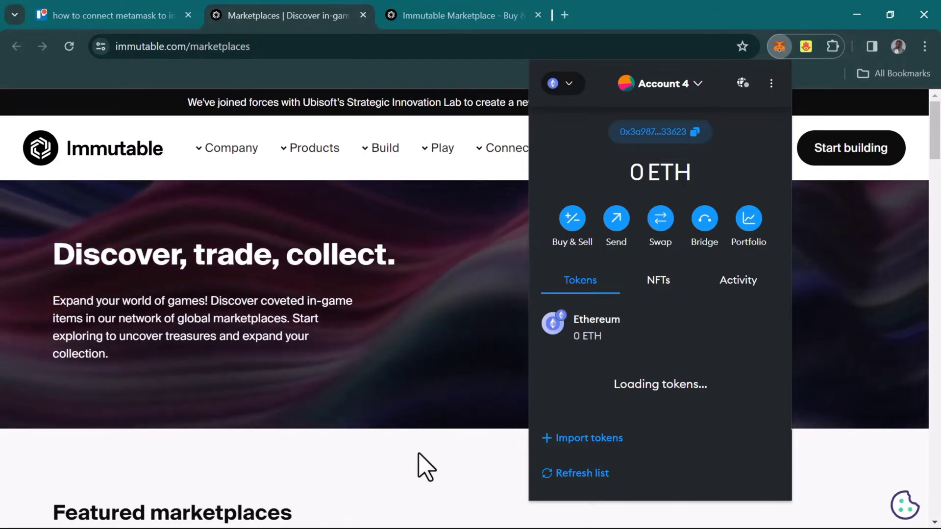
click(421, 467)
scroll(422, 466, down, 10)
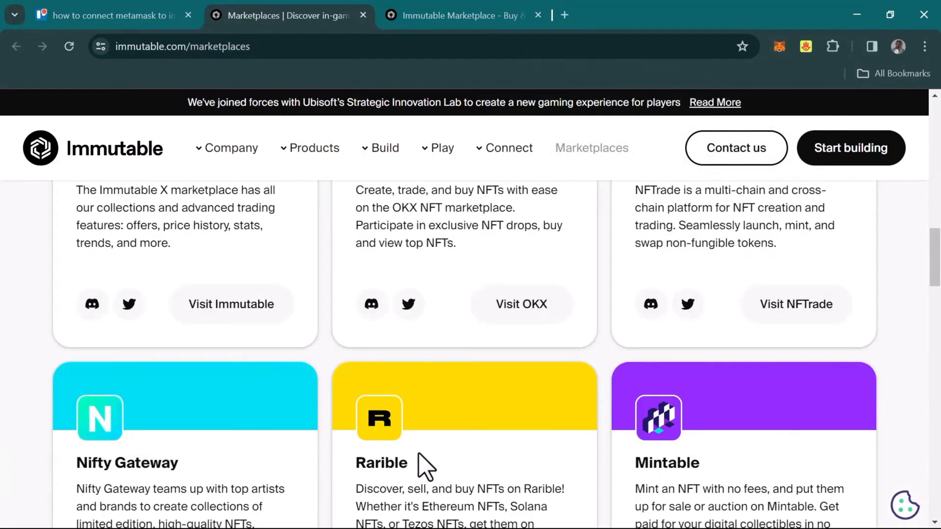
scroll(422, 467, down, 10)
scroll(422, 467, up, 1)
scroll(422, 467, down, 2)
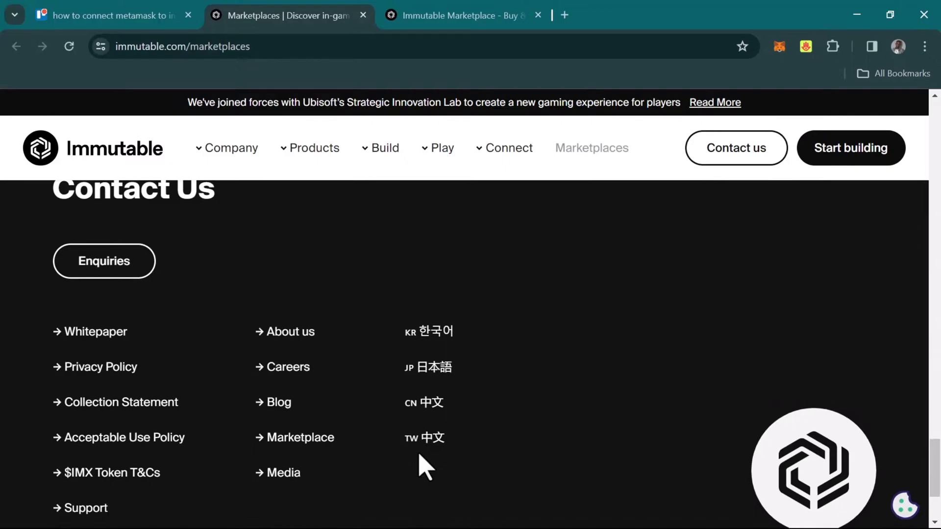
click(300, 438)
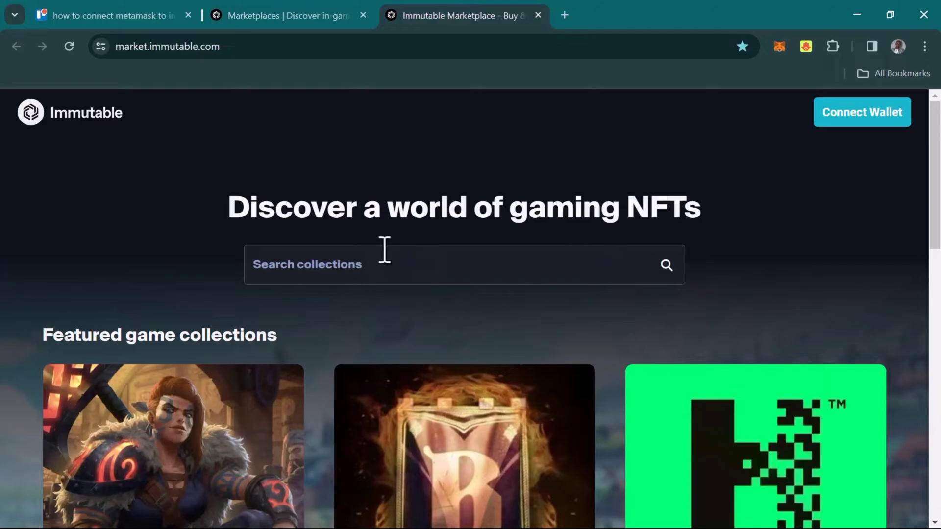
scroll(334, 277, down, 1)
scroll(334, 277, down, 1)
scroll(334, 277, down, 1)
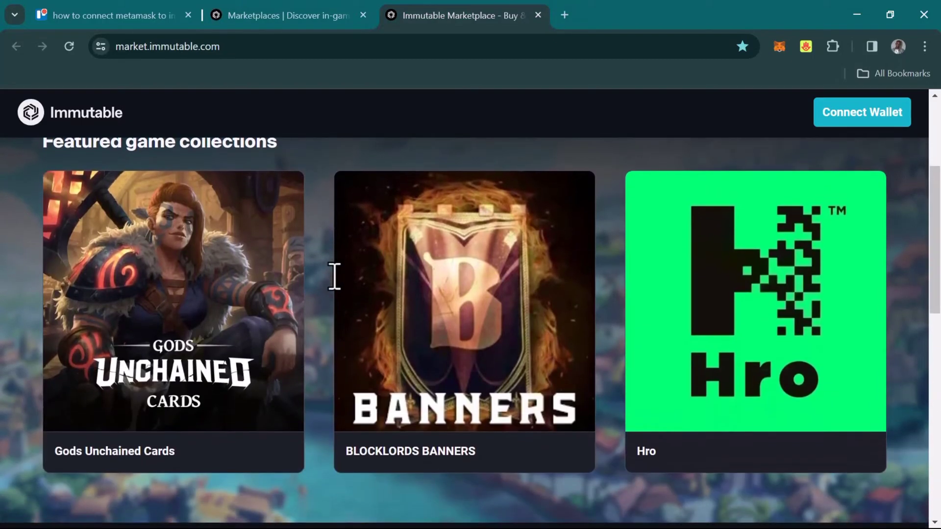
scroll(334, 276, down, 1)
scroll(331, 288, up, 1)
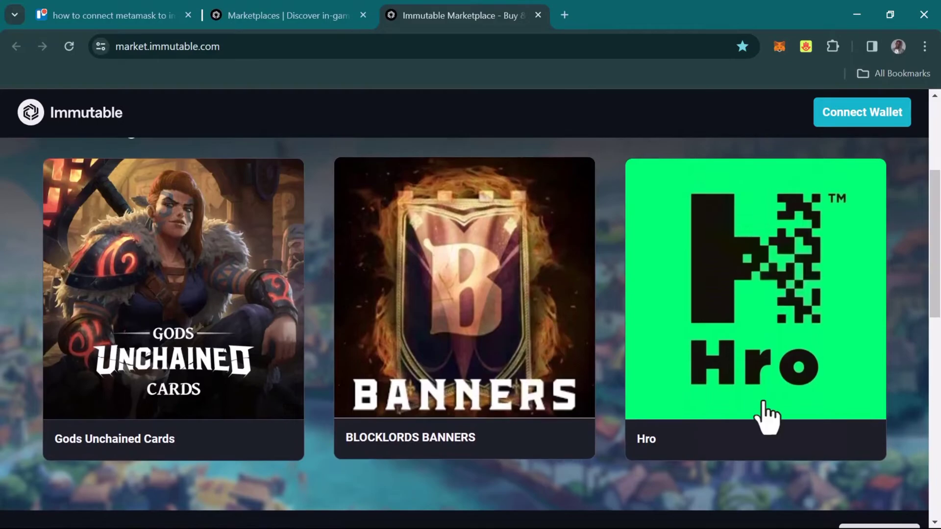
scroll(508, 410, down, 5)
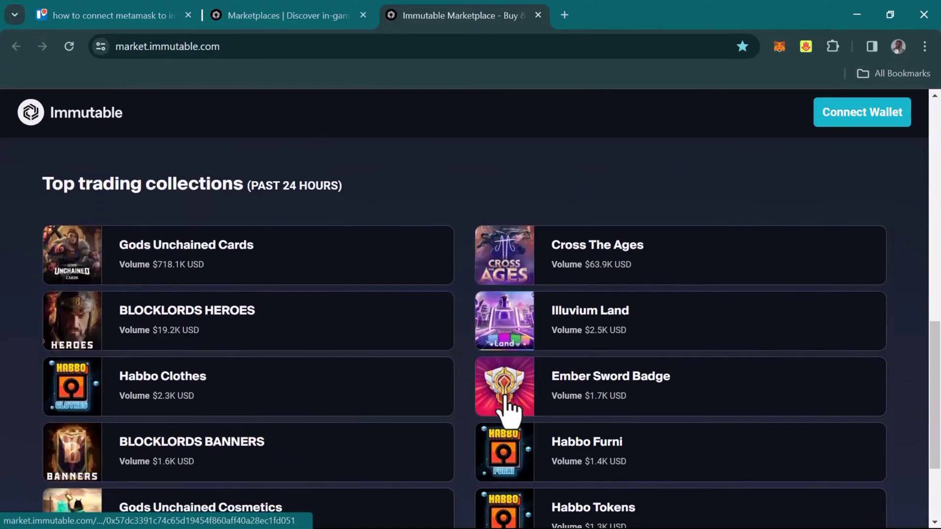
scroll(506, 410, down, 2)
scroll(507, 412, up, 2)
scroll(507, 411, up, 1)
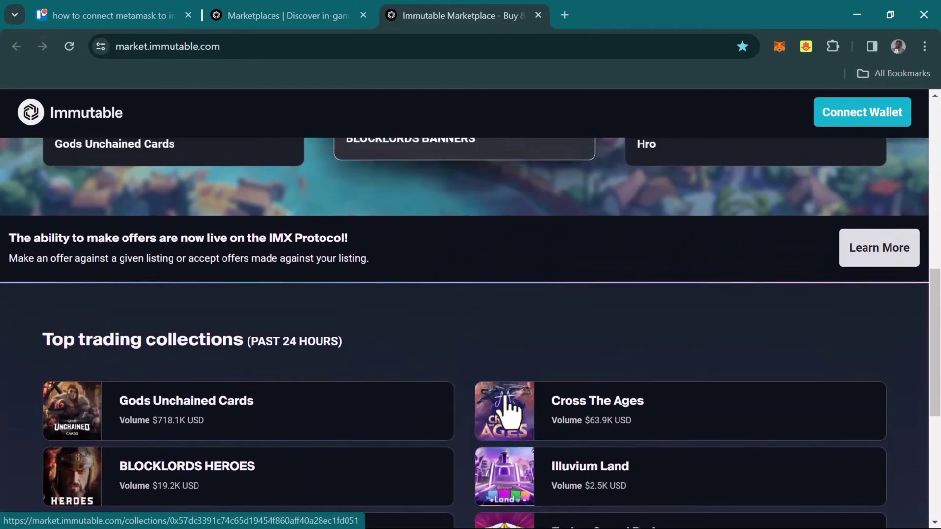
scroll(507, 411, up, 4)
scroll(507, 412, up, 3)
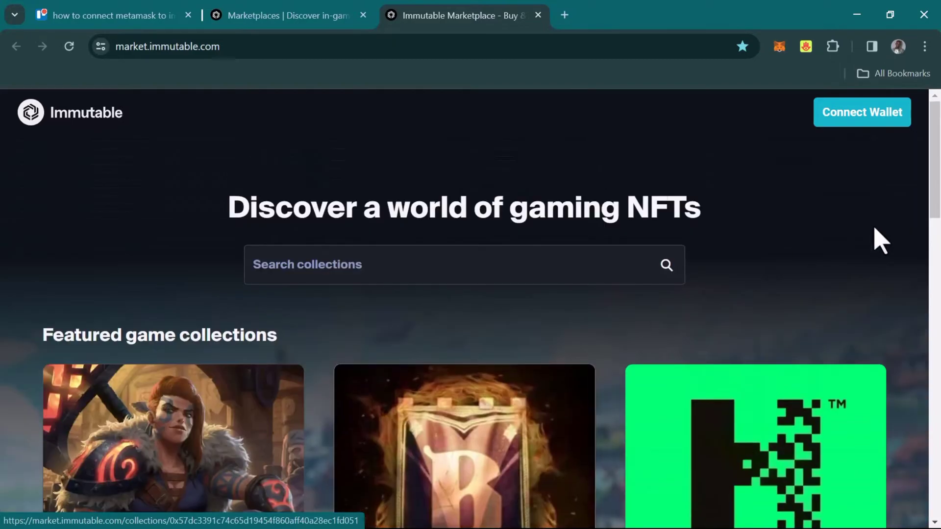
Choose MetaMask from the marketplace's Connect Wallet panel.
click(854, 118)
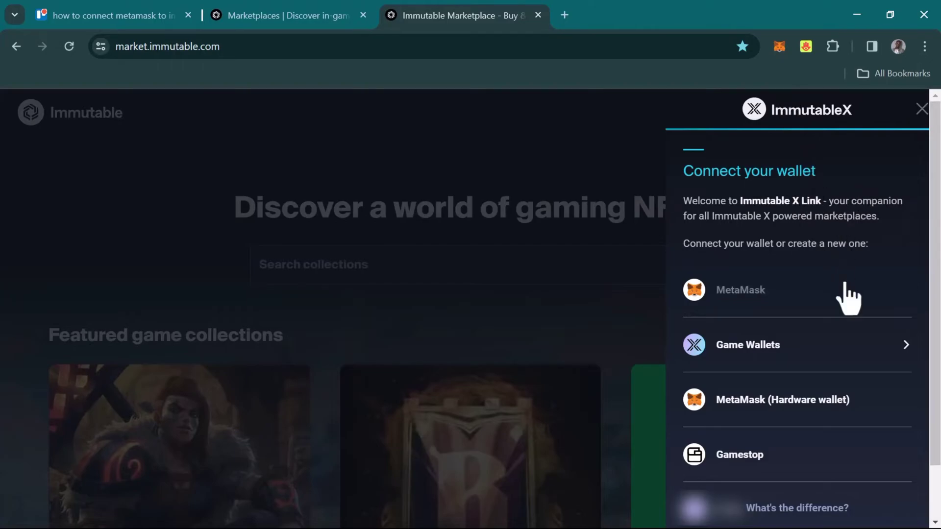
scroll(849, 297, down, 1)
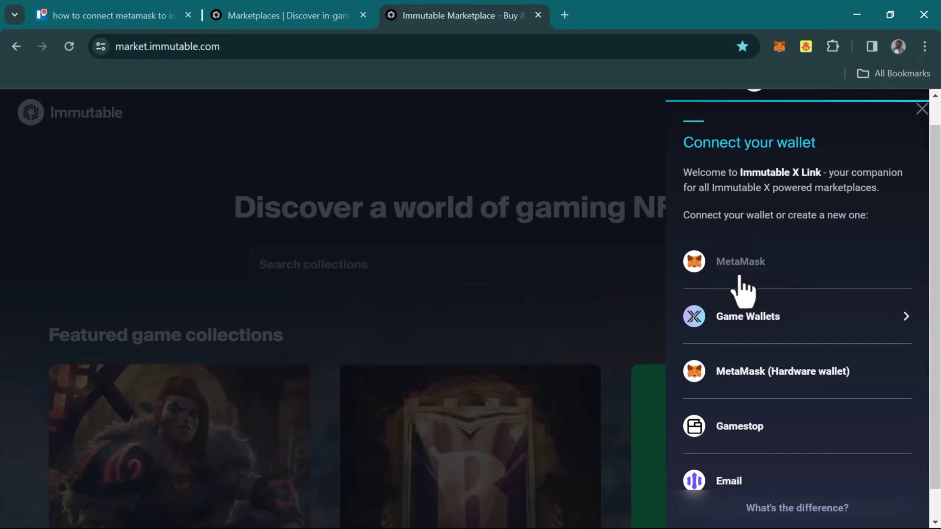
click(737, 279)
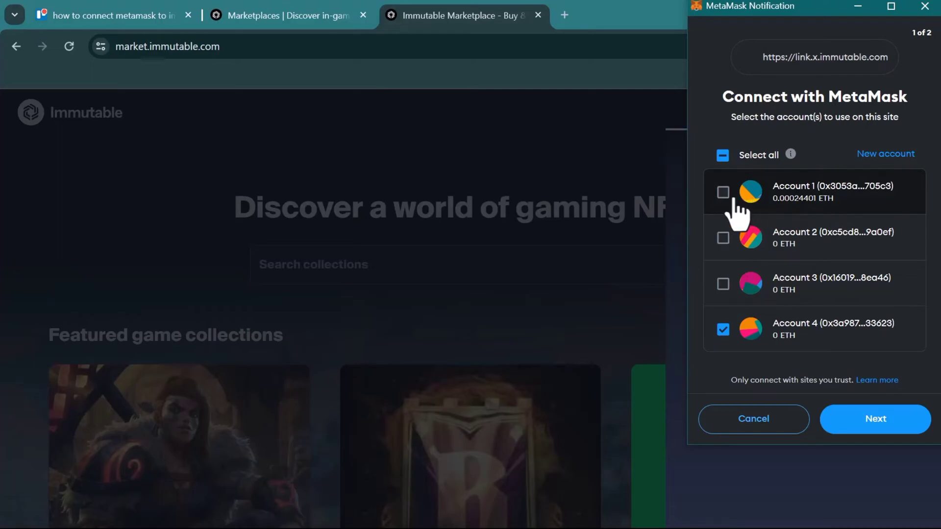
Untick Account 4, leaving only Account 1, and confirm the connection.
click(722, 332)
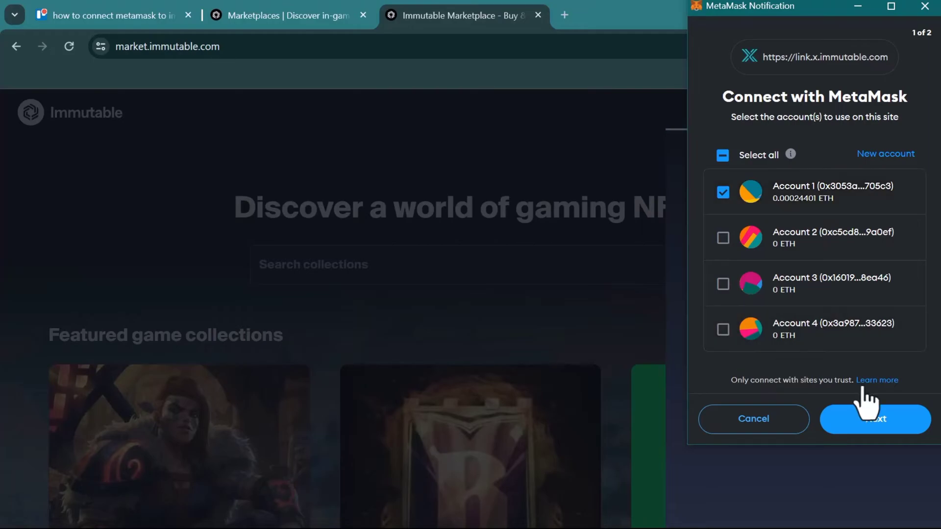
click(878, 426)
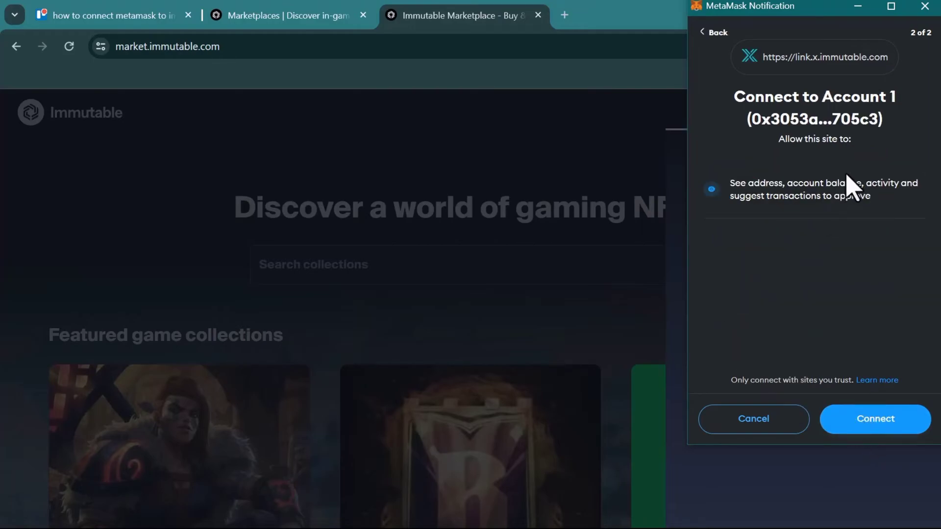
click(869, 426)
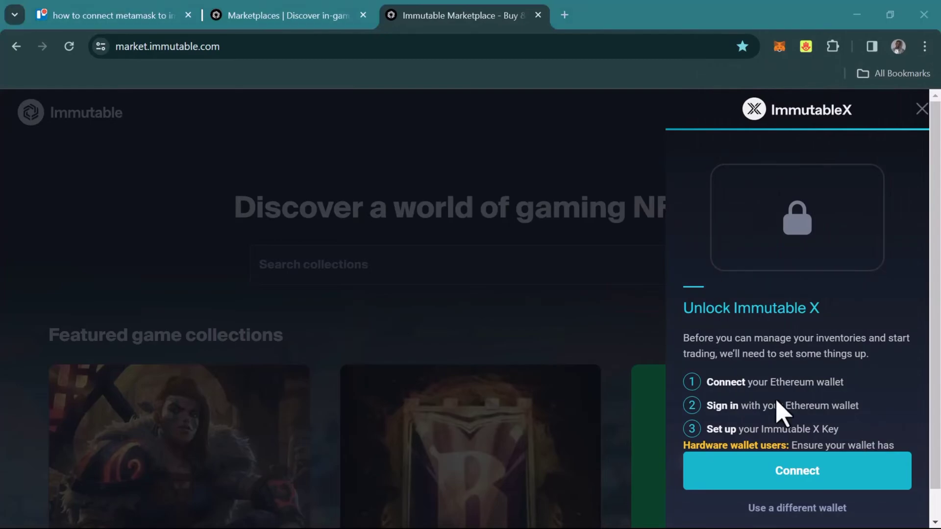
Review the Unlock Immutable X connect, sign-in and key setup steps.
drag(744, 381, 843, 388)
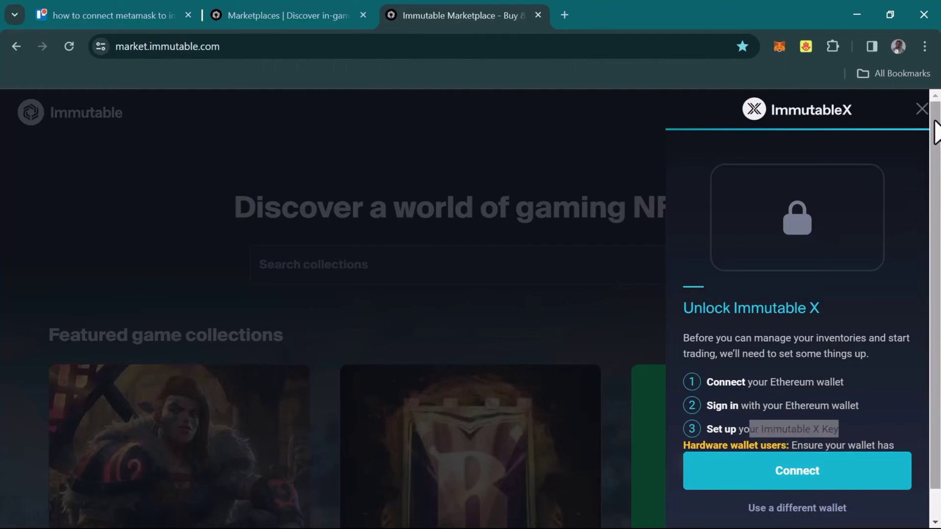
Close the Unlock Immutable X panel with its X button.
click(922, 109)
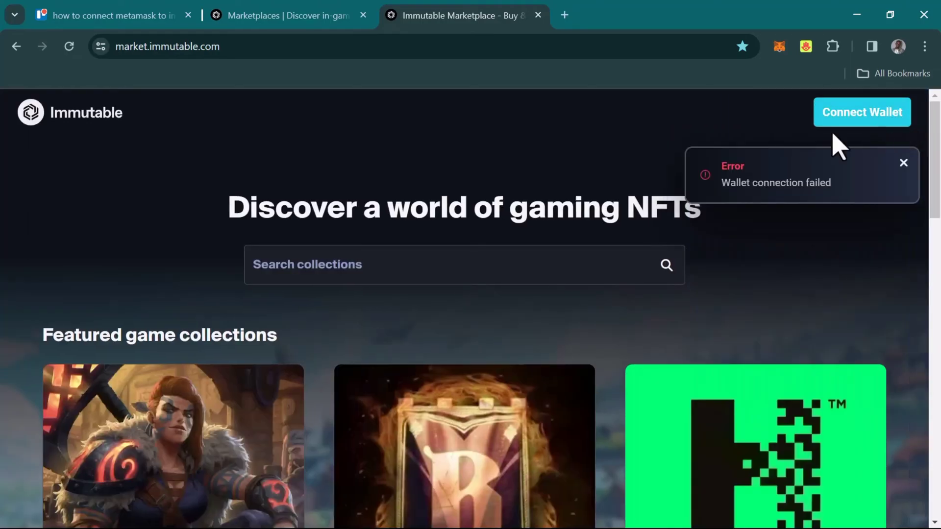
scroll(691, 297, down, 2)
scroll(690, 297, down, 4)
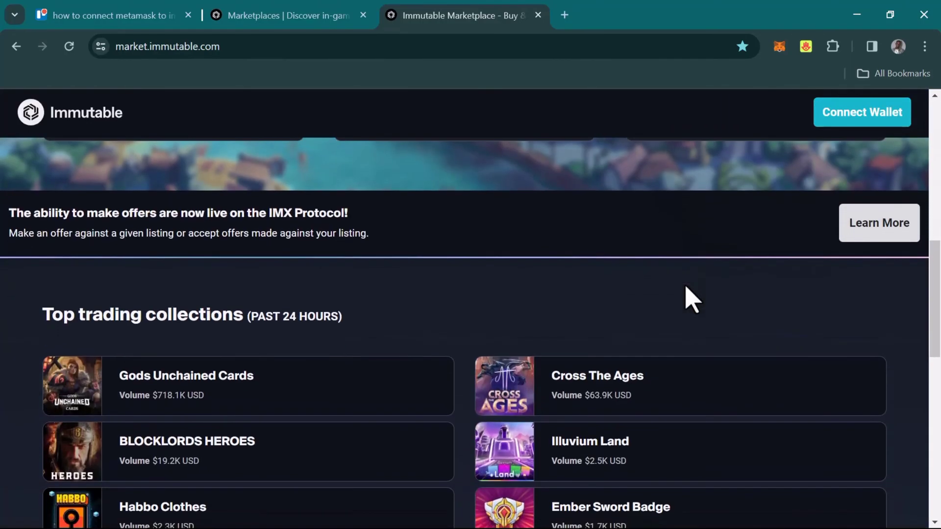
scroll(690, 298, up, 1)
scroll(689, 298, up, 2)
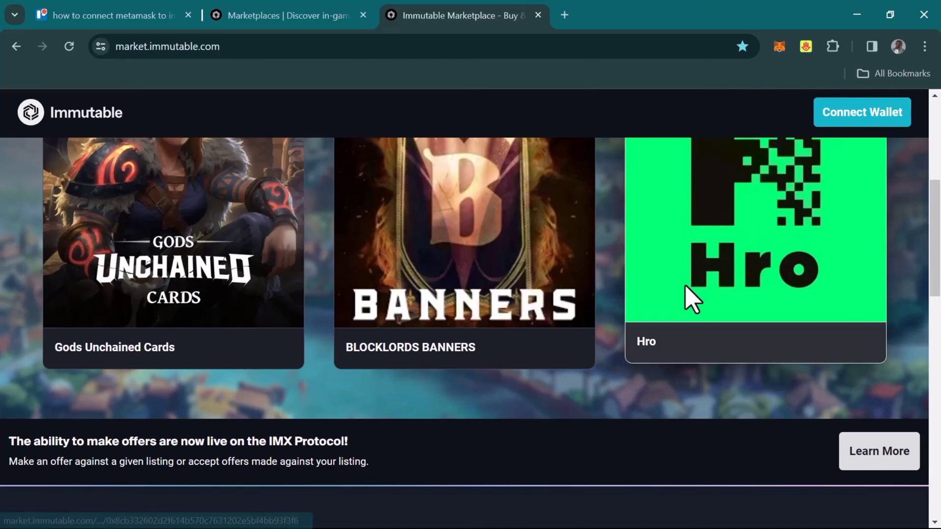
scroll(688, 301, up, 1)
scroll(688, 299, up, 2)
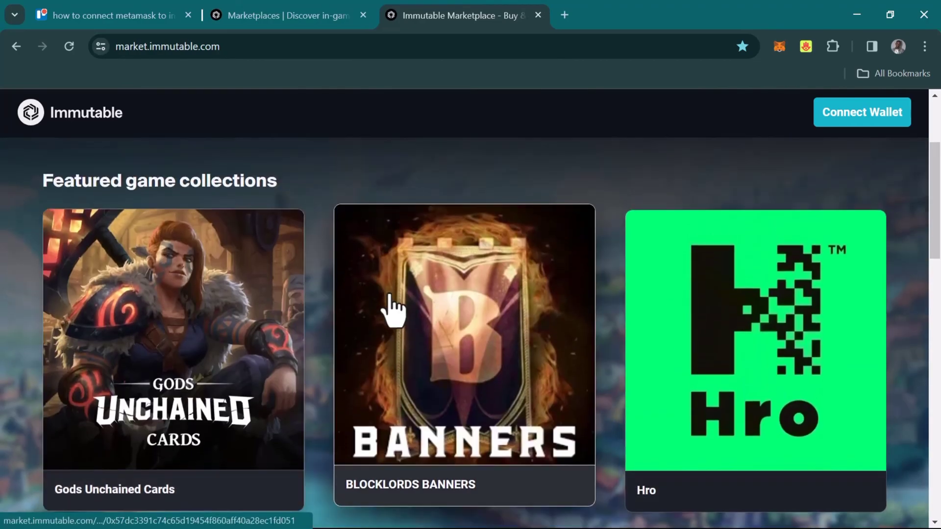
scroll(390, 310, down, 1)
scroll(391, 310, down, 8)
scroll(392, 310, down, 3)
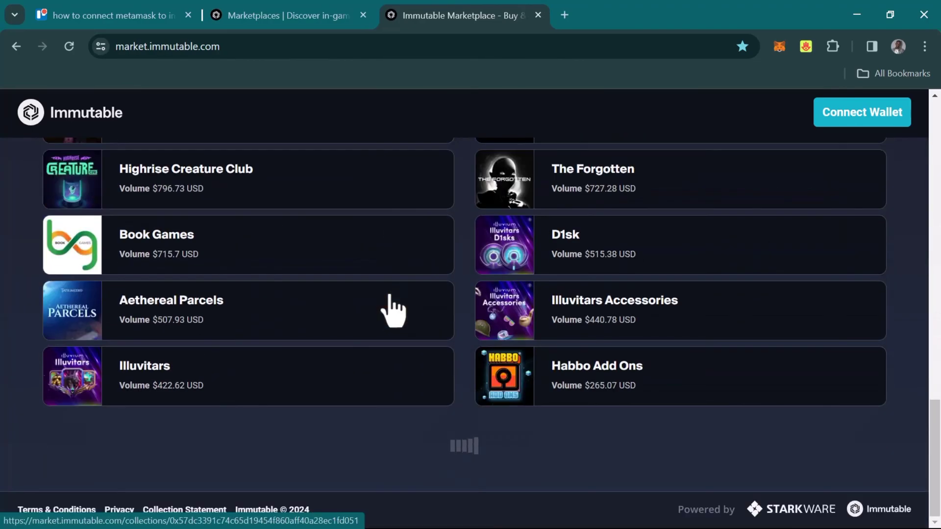
scroll(392, 310, up, 5)
scroll(392, 310, up, 3)
scroll(392, 310, up, 1)
scroll(392, 310, up, 1)
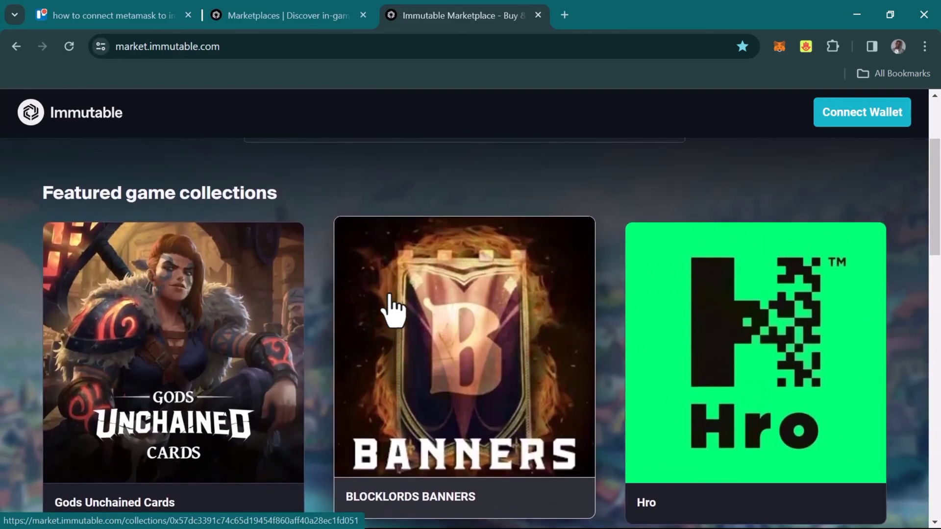
scroll(392, 309, up, 2)
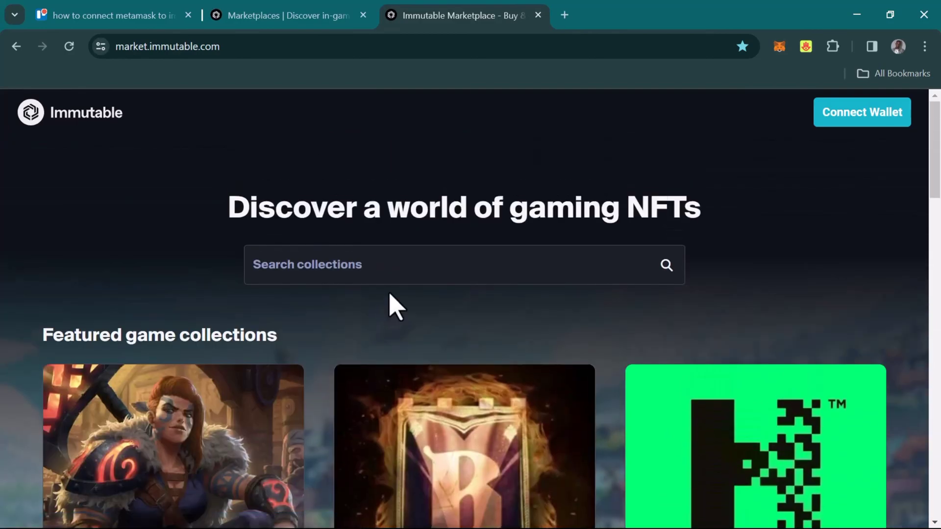